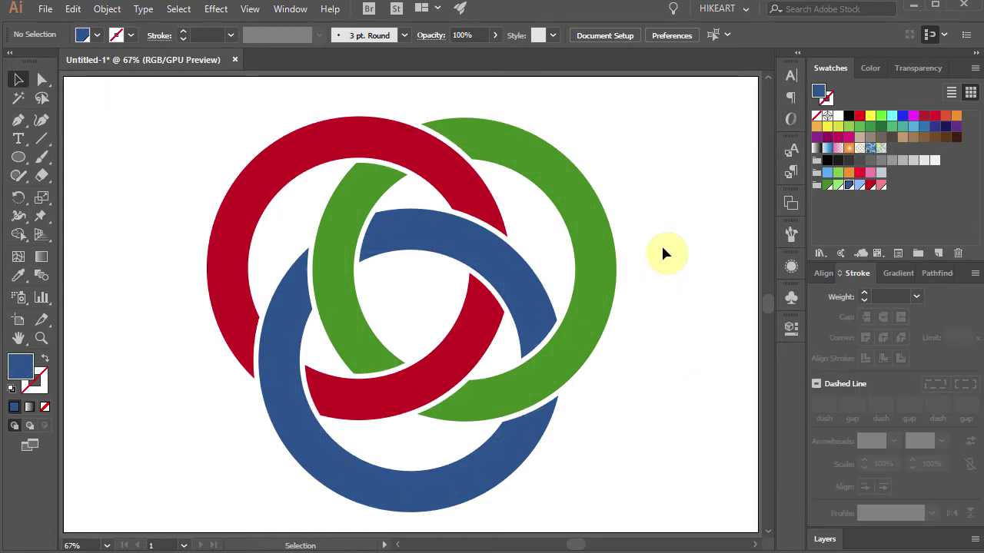
Fill the outer green ring and inner green arc with a green-to-near-black linear gradient
key(a)
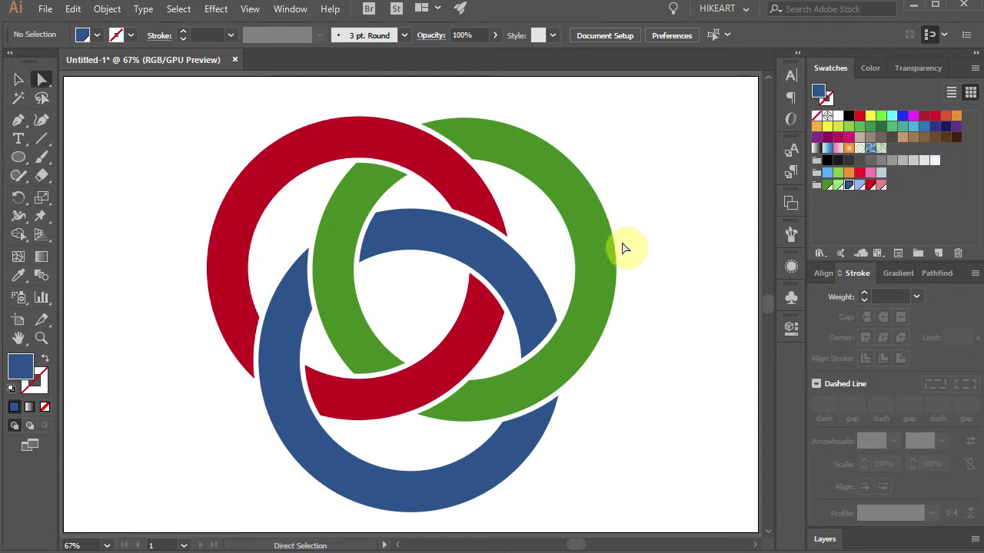
click(602, 228)
shift+click(342, 275)
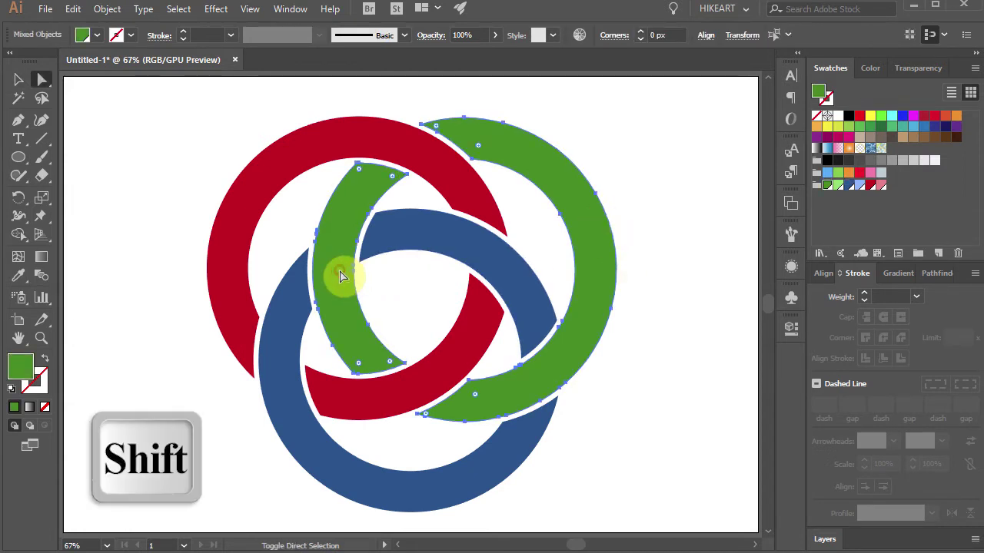
click(899, 272)
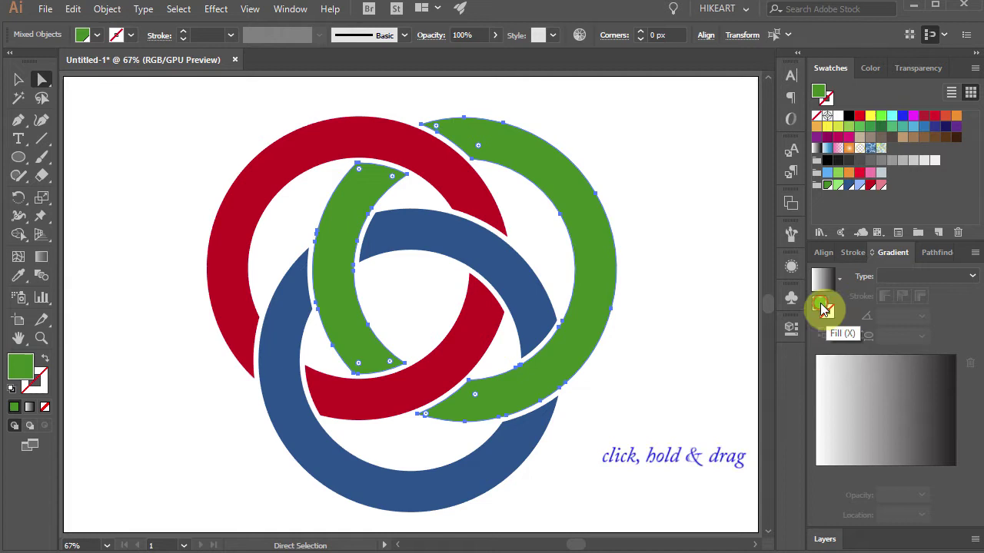
drag(820, 305, 823, 407)
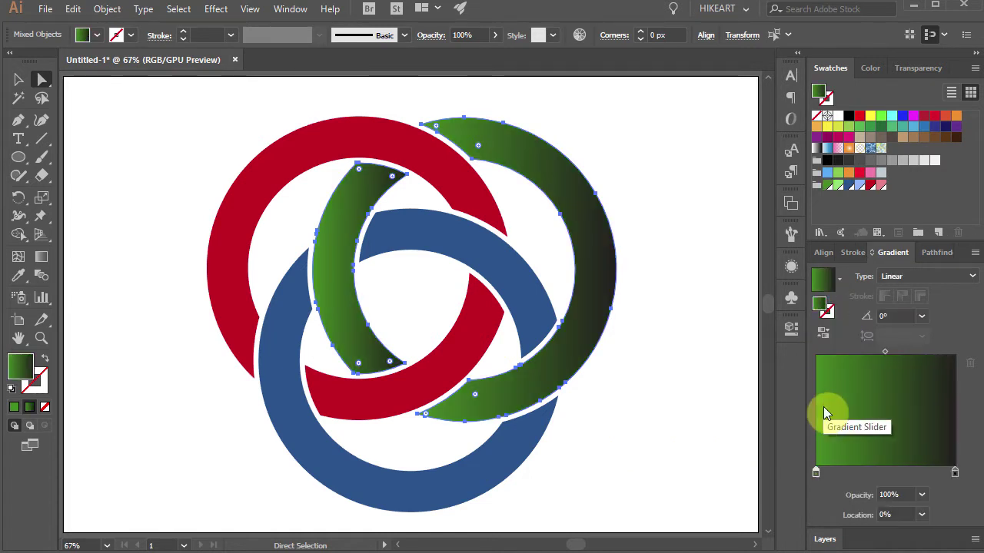
Make the green gradient radial and move the green stop to about 88%
click(966, 277)
click(923, 309)
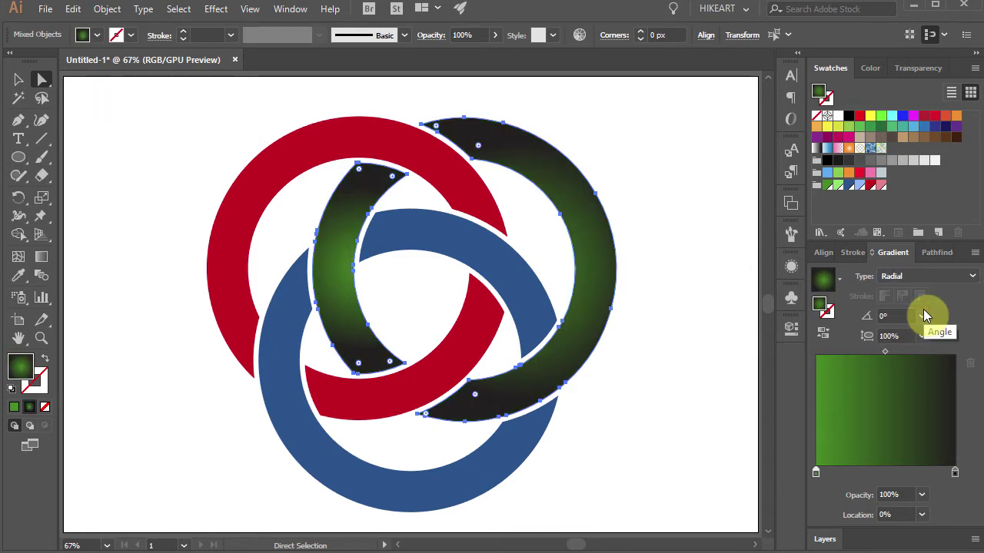
drag(818, 472, 942, 478)
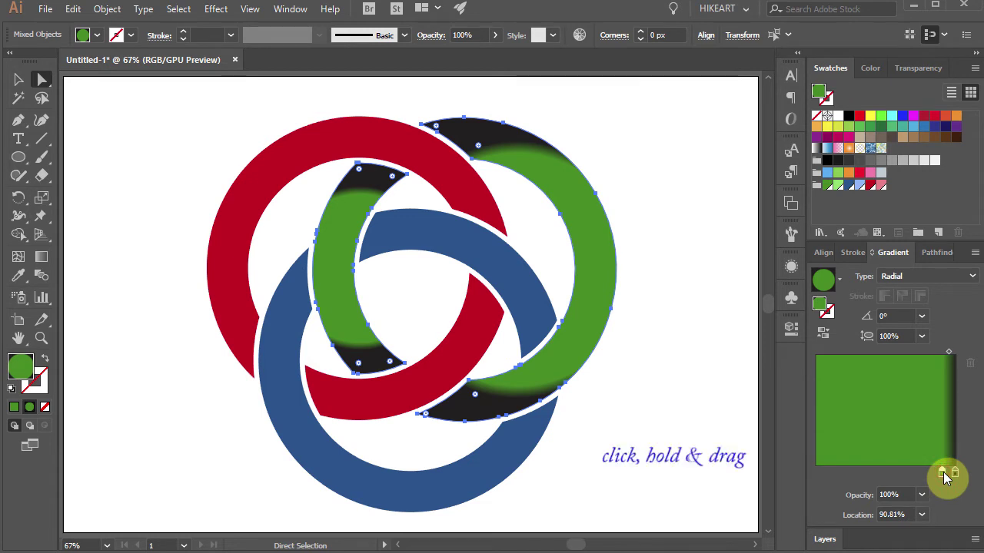
drag(943, 472, 929, 474)
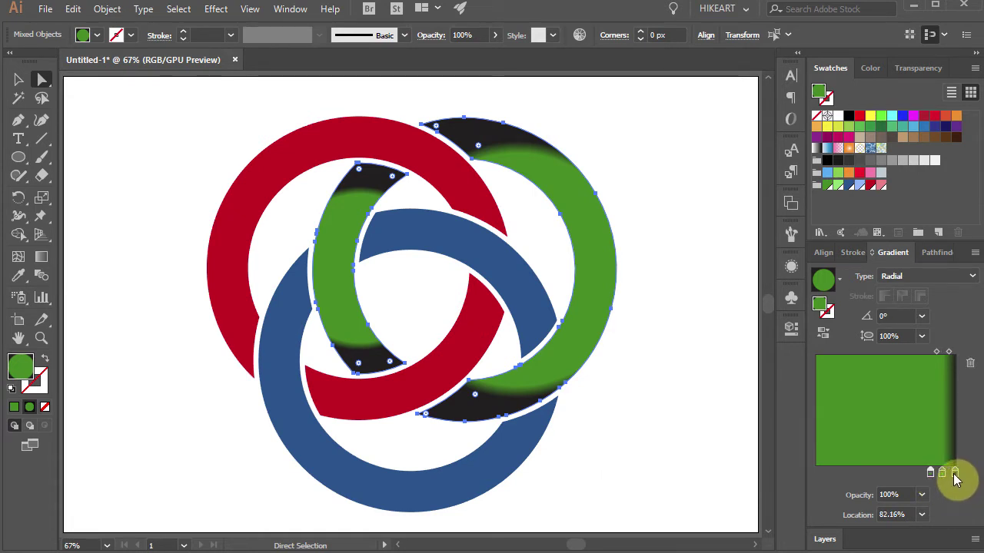
Remove the dark end stop and add a light green highlight stop near the edge
click(954, 473)
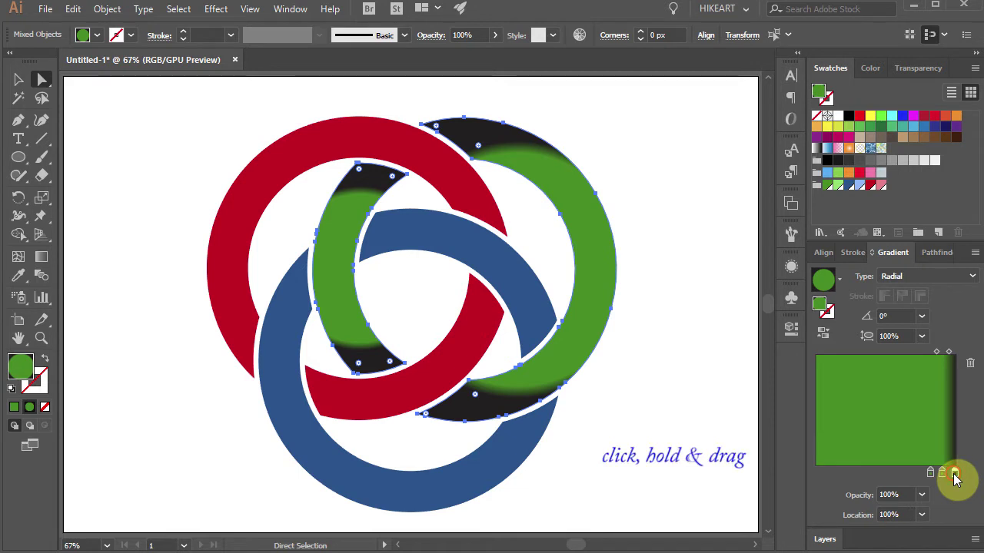
mouse_move(954, 472)
mouse_down()
mouse_move(957, 491)
mouse_move(946, 487)
mouse_move(959, 481)
mouse_up()
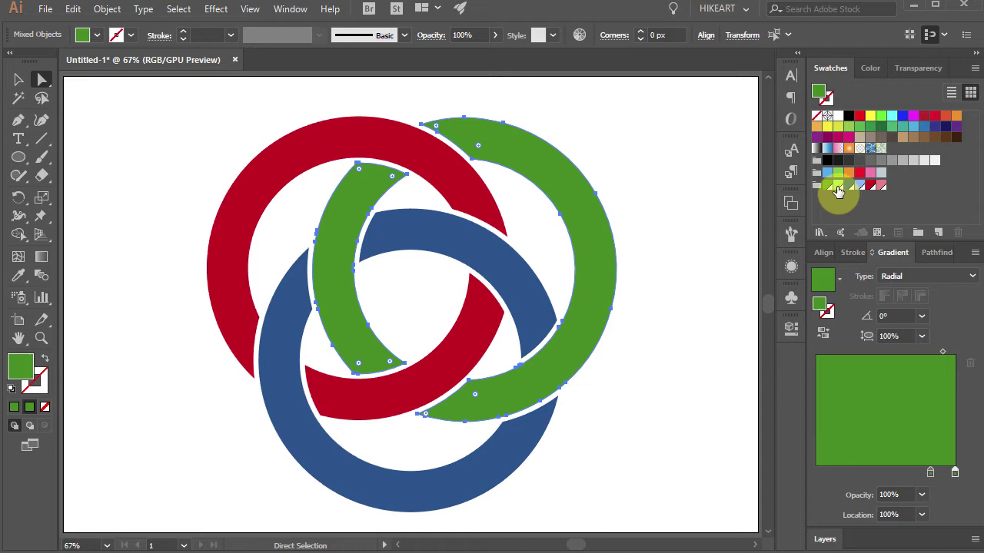
click(837, 187)
drag(837, 186, 941, 470)
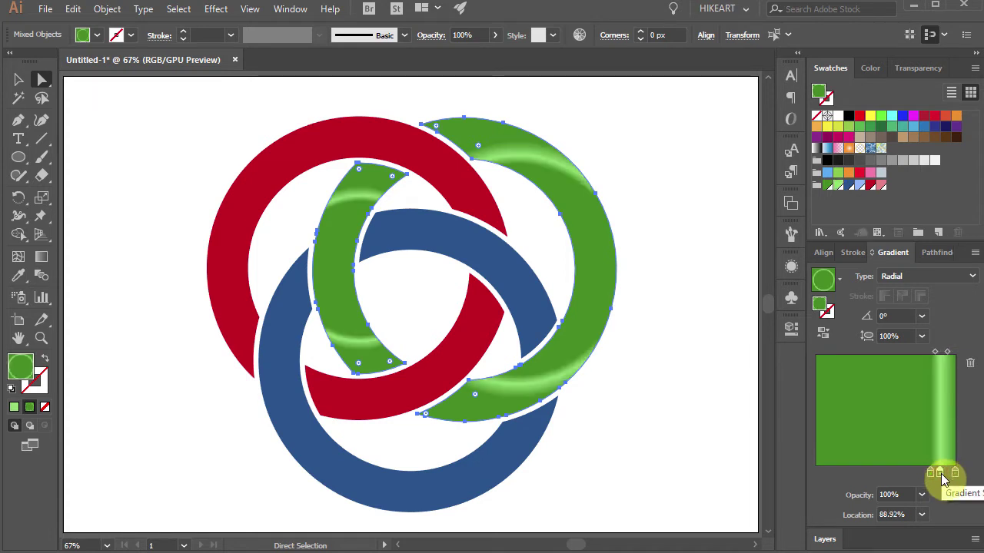
Show the guides and drag the radial gradient from the green ring's centre to its outer edge
key(g)
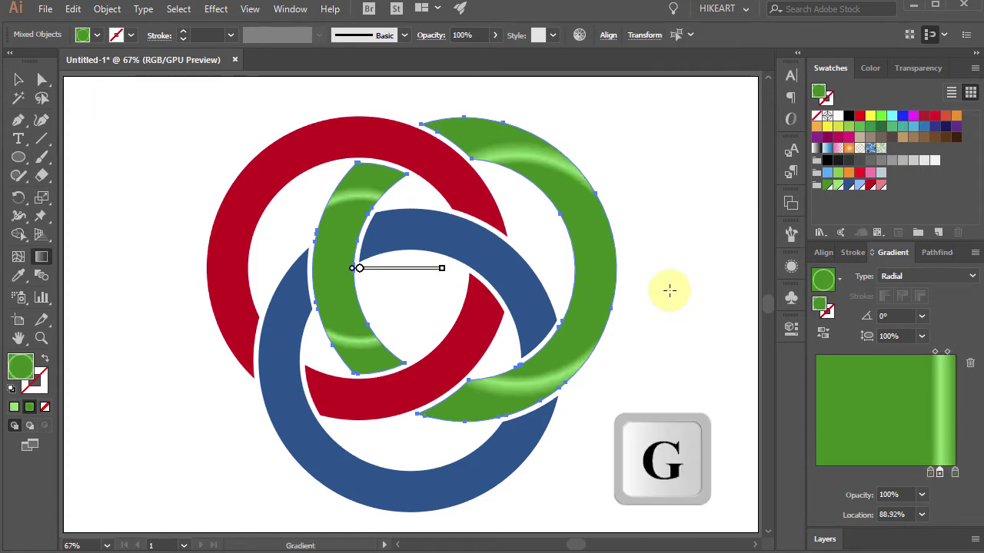
key(ctrl)
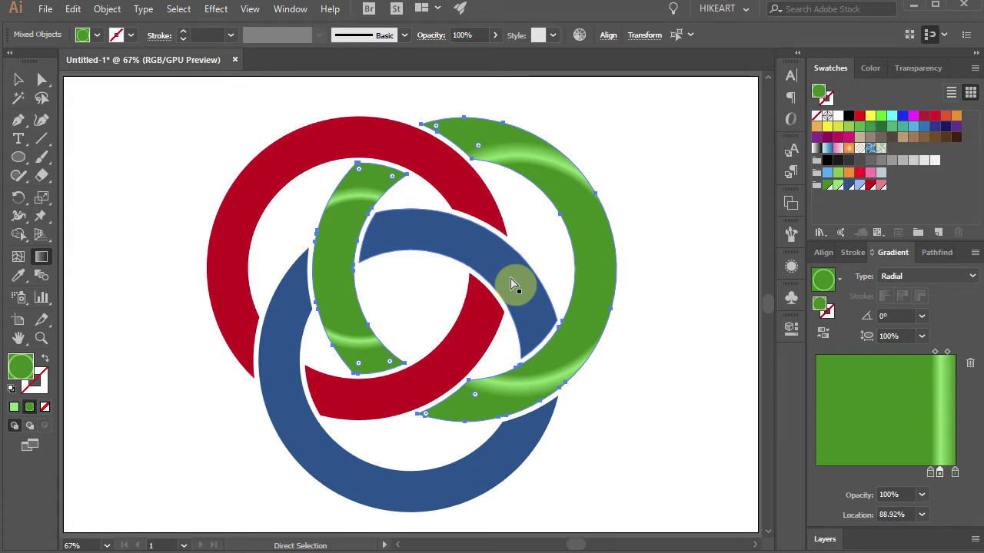
key(ctrl+semicolon)
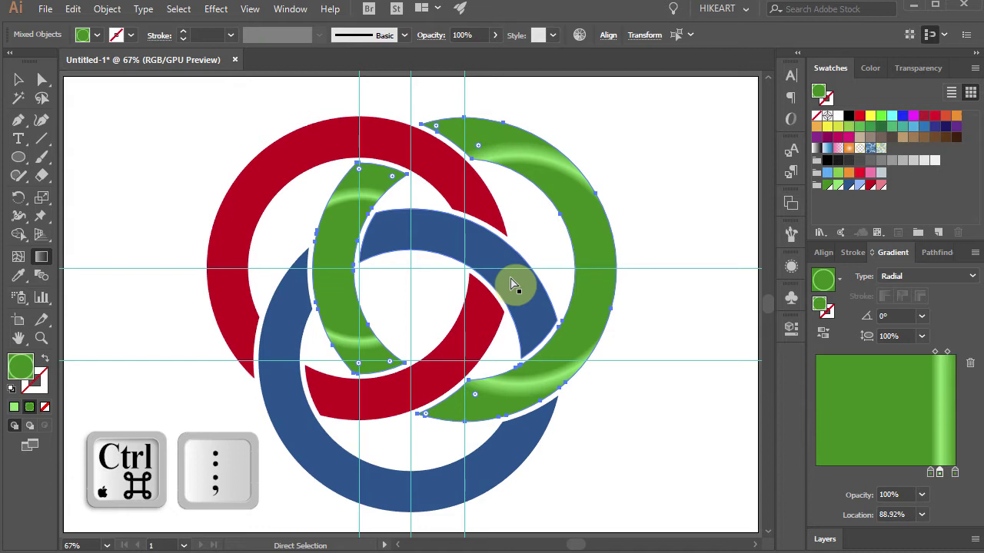
key(g)
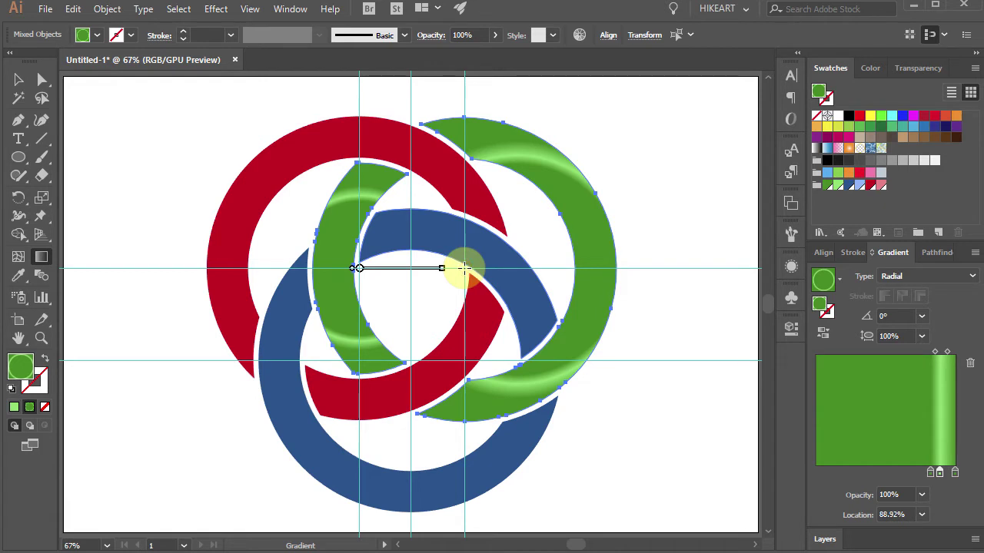
drag(463, 268, 617, 271)
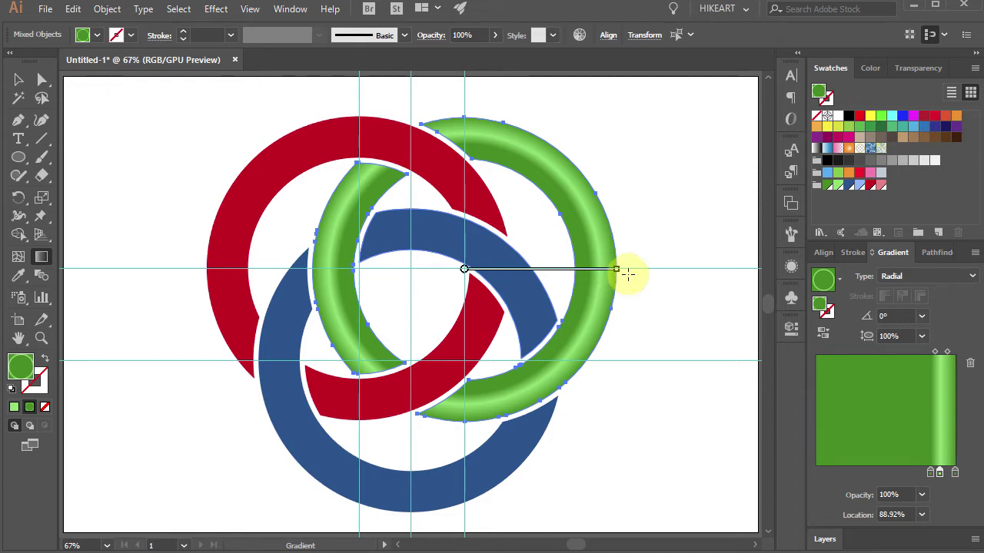
Select only the inner green arc and shift its gradient stops on the artwork
key(a)
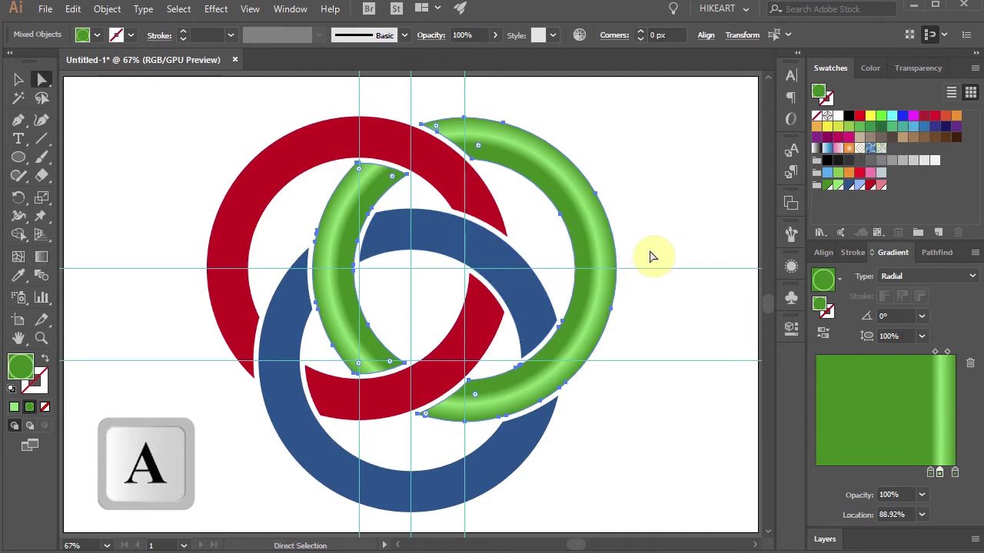
click(650, 255)
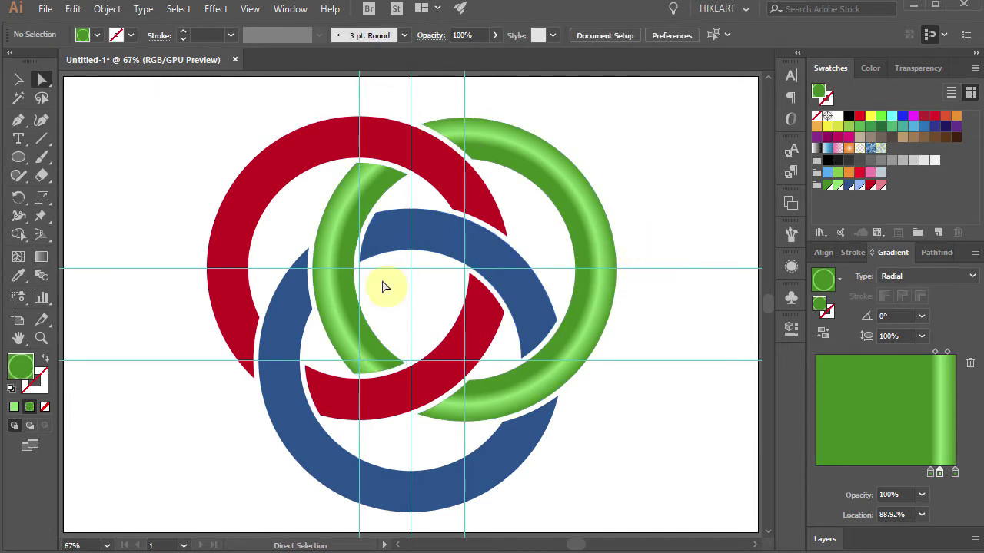
click(335, 281)
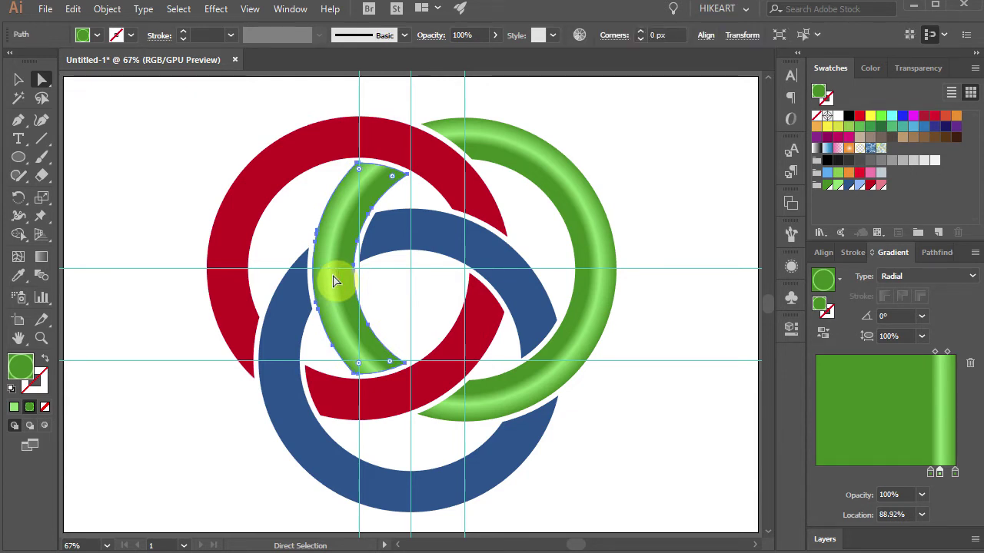
key(g)
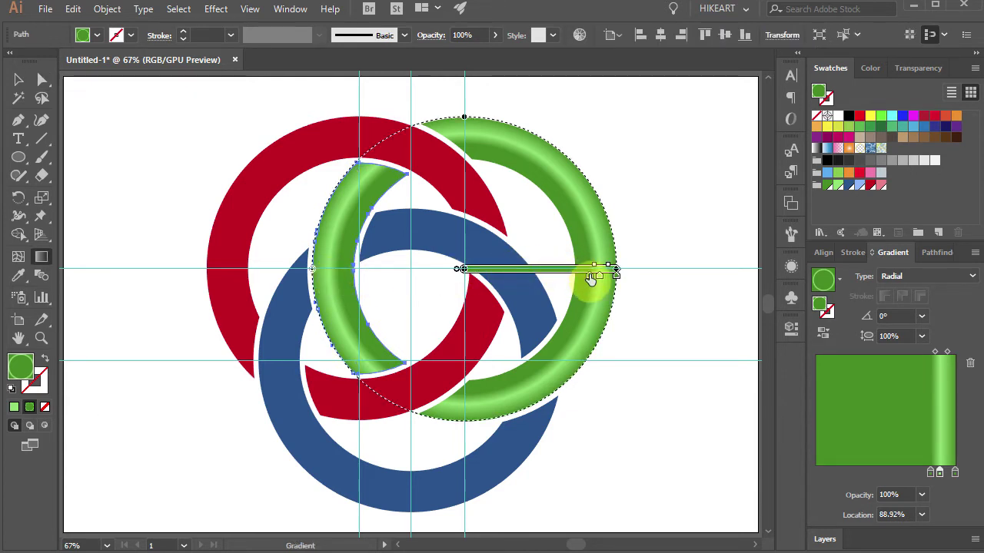
drag(590, 279, 565, 281)
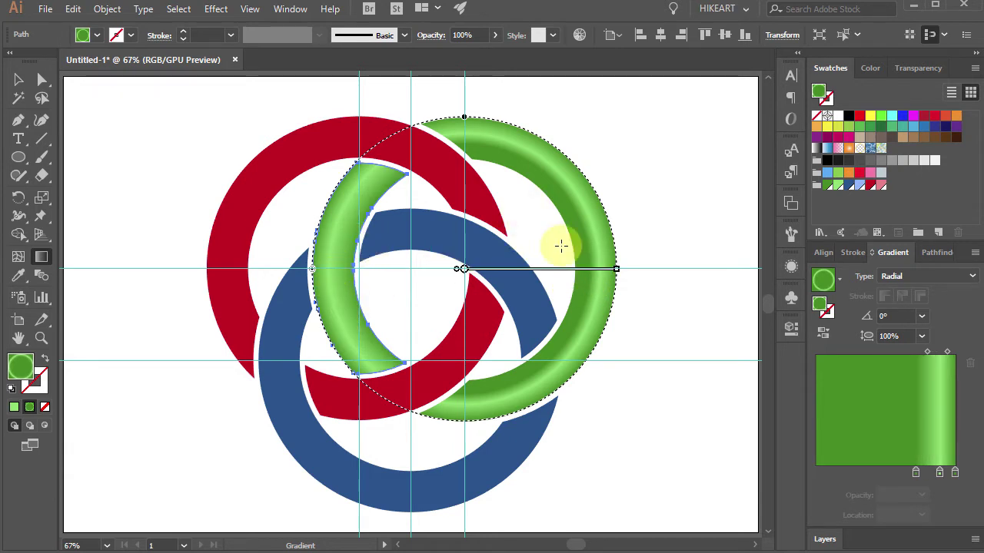
drag(584, 281, 608, 279)
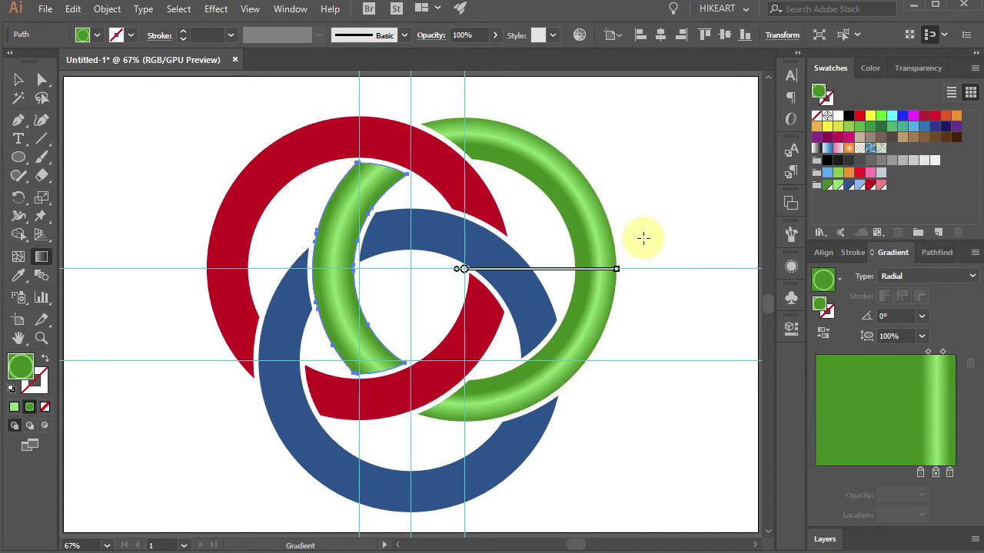
Copy the outer green ring's gradient onto the inner arc with the Eyedropper
key(i)
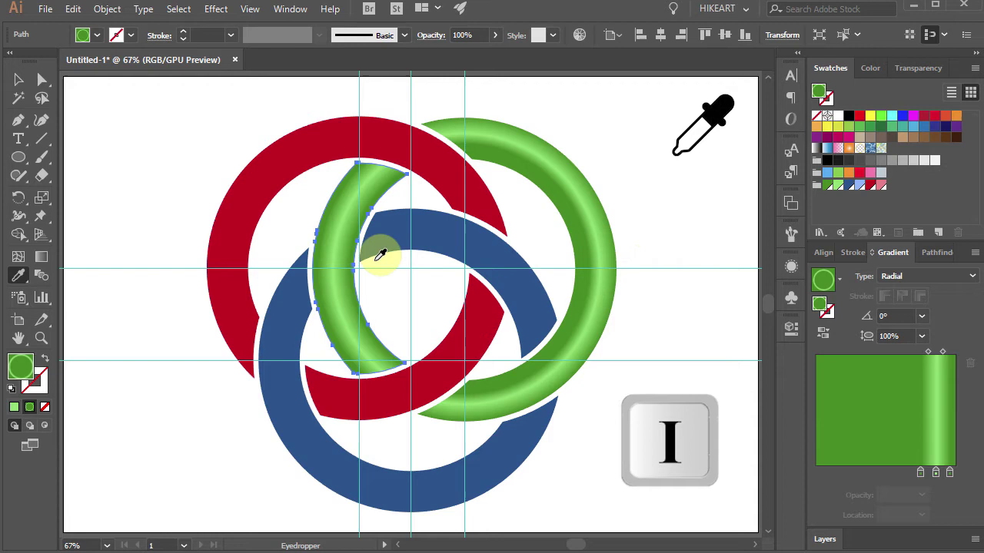
click(342, 229)
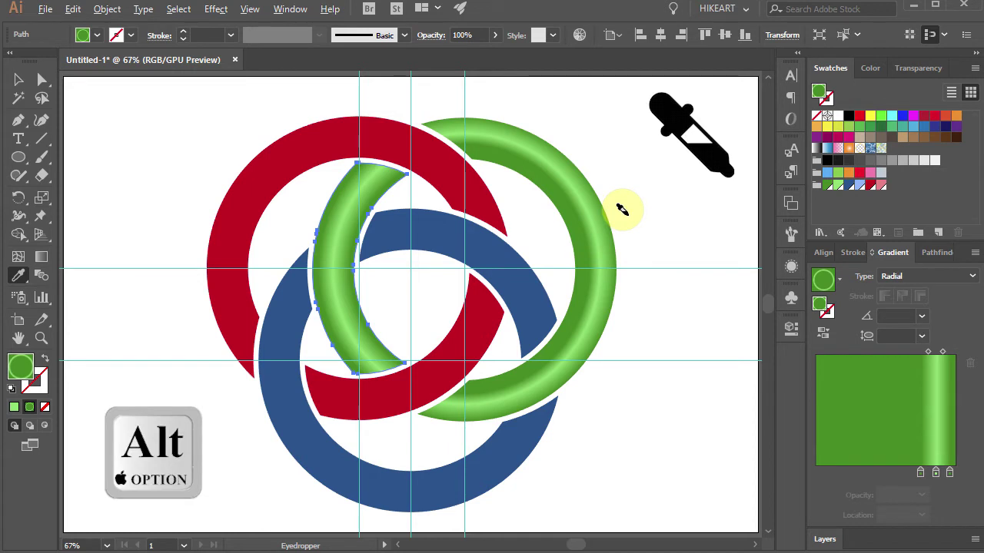
alt+click(582, 215)
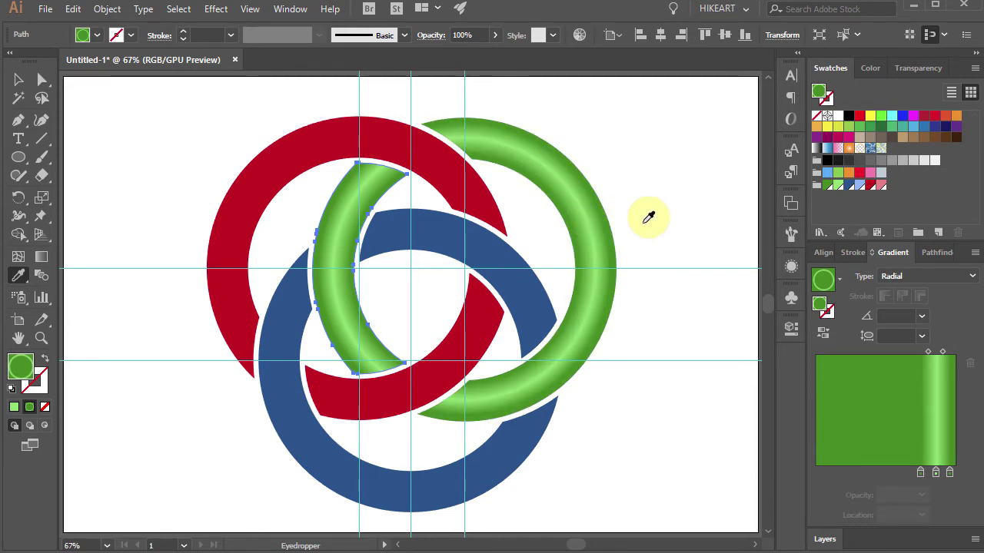
Copy the green ring's tube gradient onto both red ring pieces with the Eyedropper
key(a)
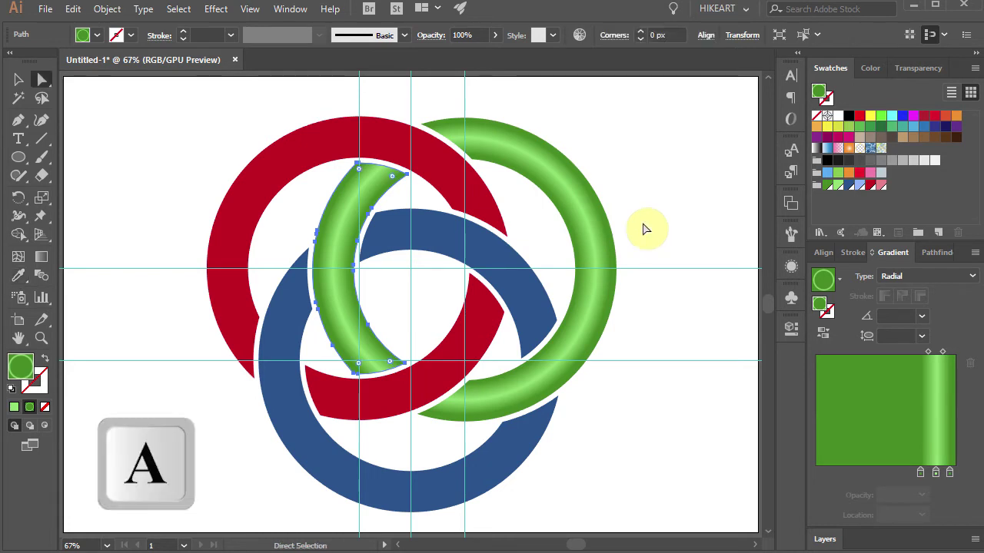
click(321, 152)
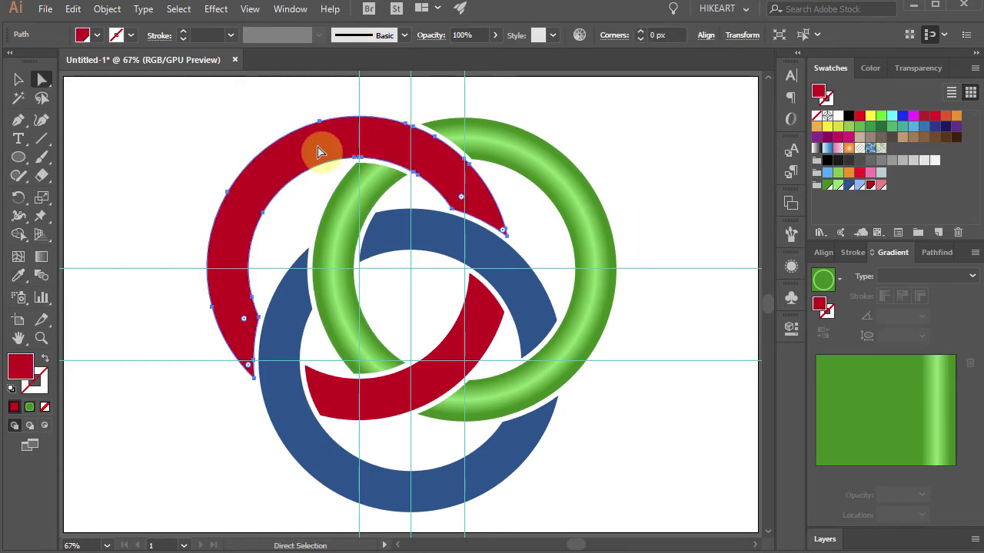
shift+click(406, 387)
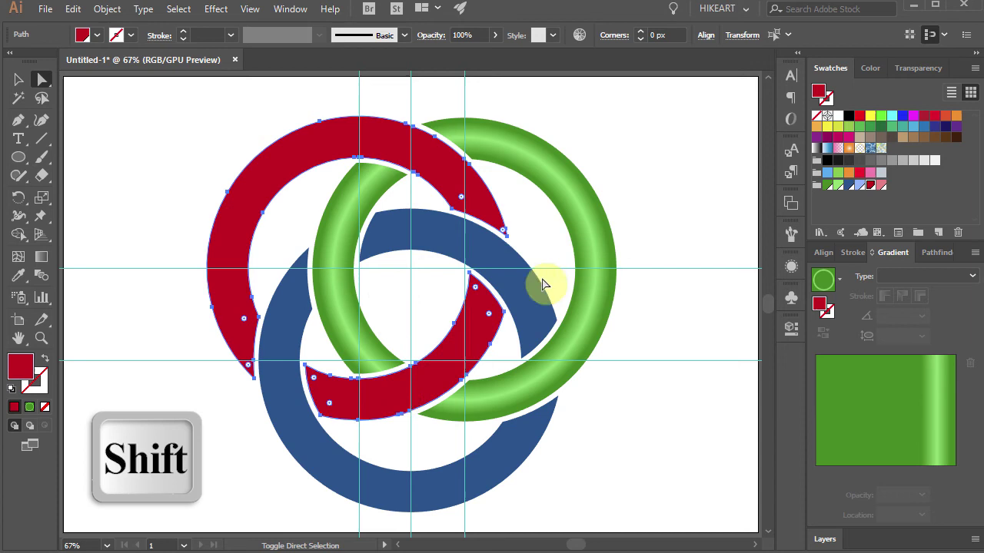
key(i)
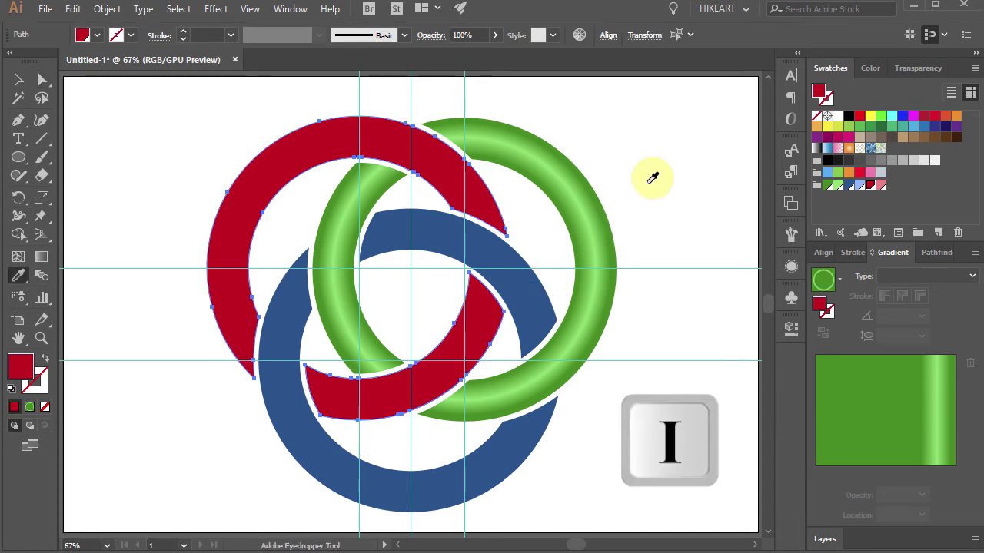
click(596, 235)
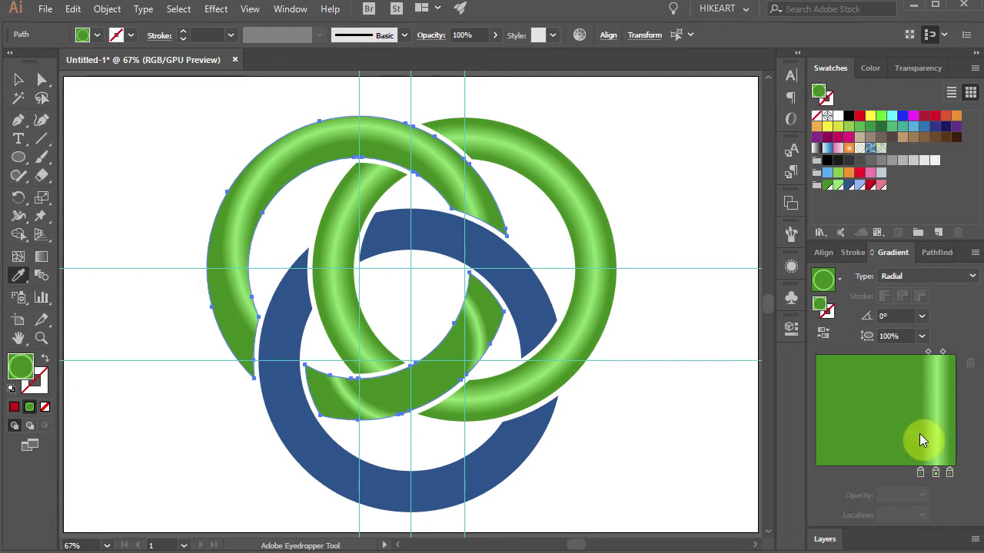
Turn the 75.24% and 95.95% stops red and the 86.35% highlight stop light pink
click(921, 472)
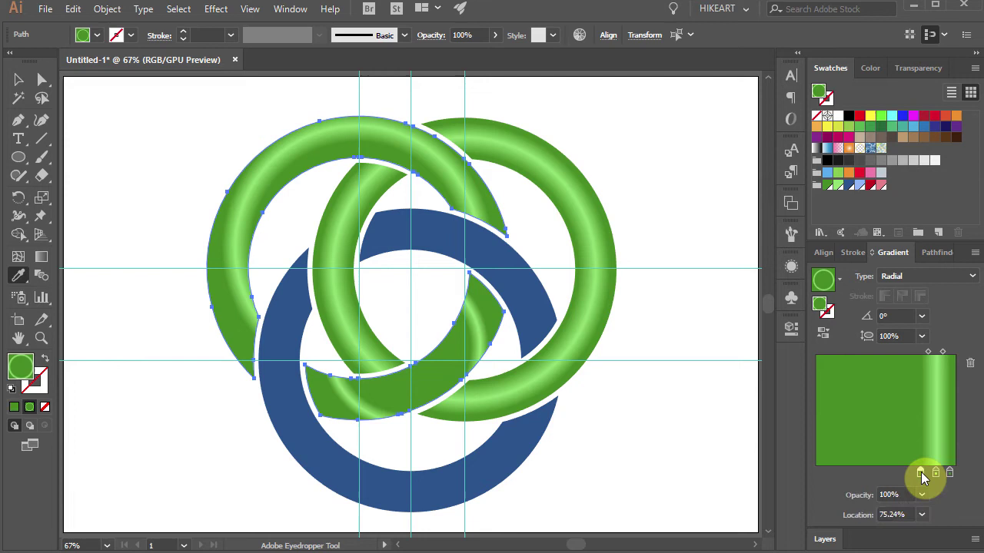
alt+click(871, 188)
alt+click(871, 187)
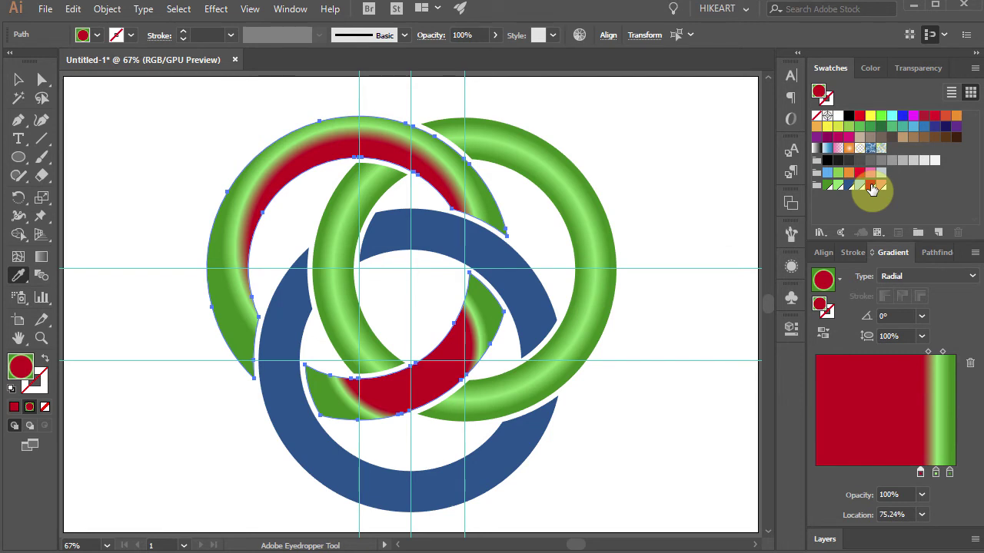
click(949, 473)
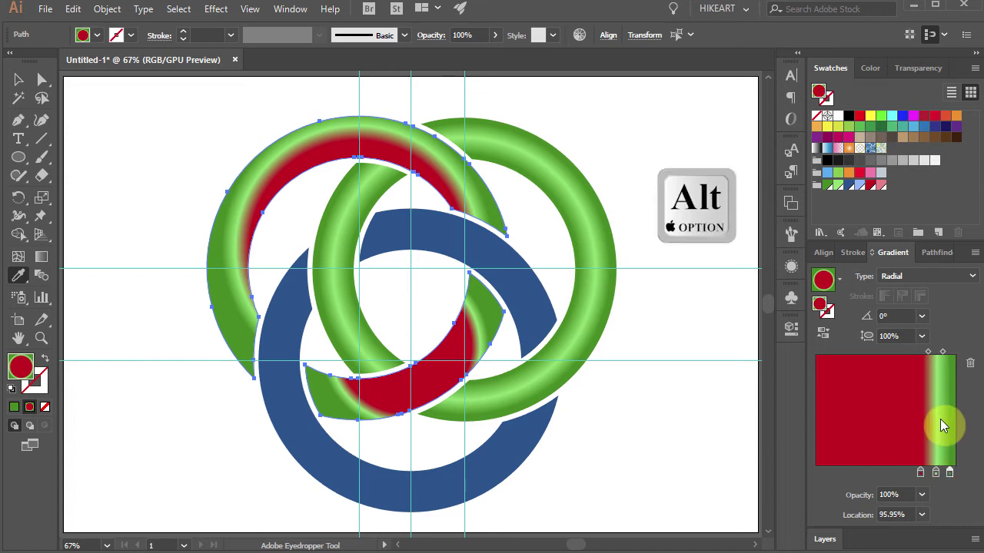
alt+click(872, 189)
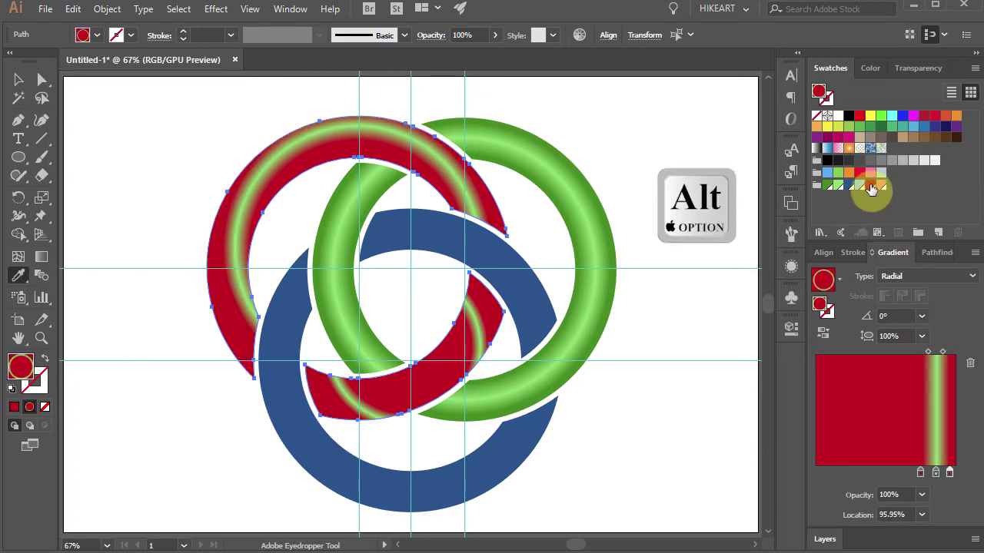
click(935, 474)
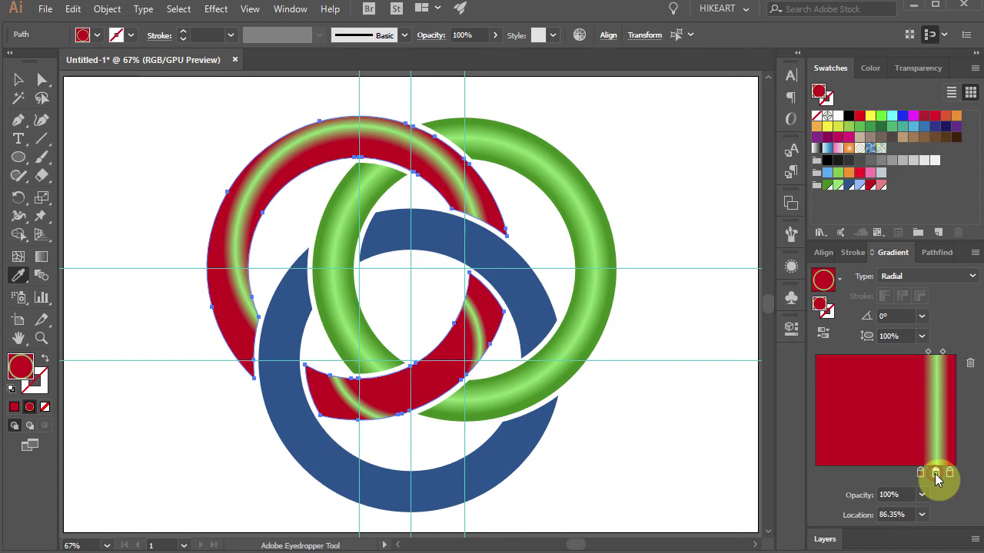
alt+click(882, 188)
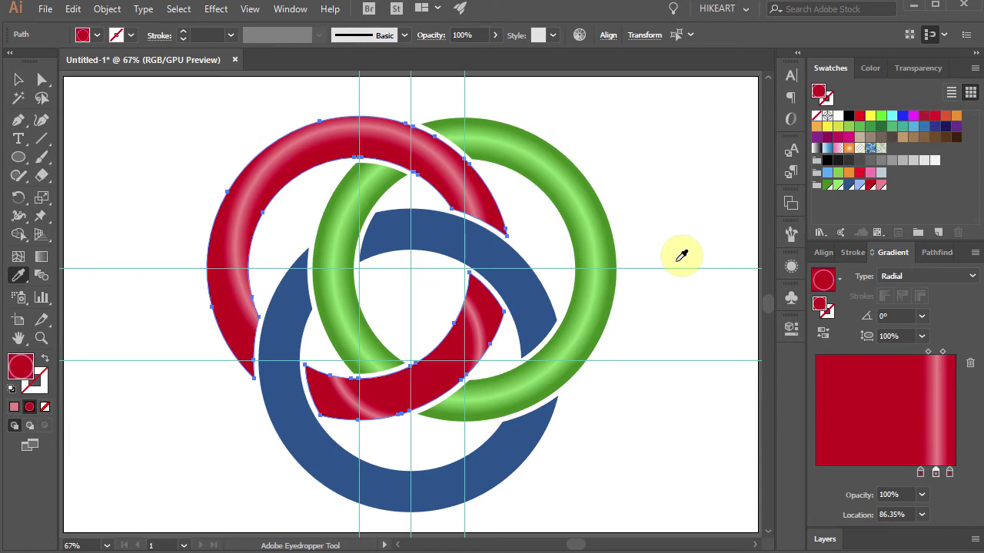
Centre both red pieces' radial gradients on the ring and stretch them to its edge
key(g)
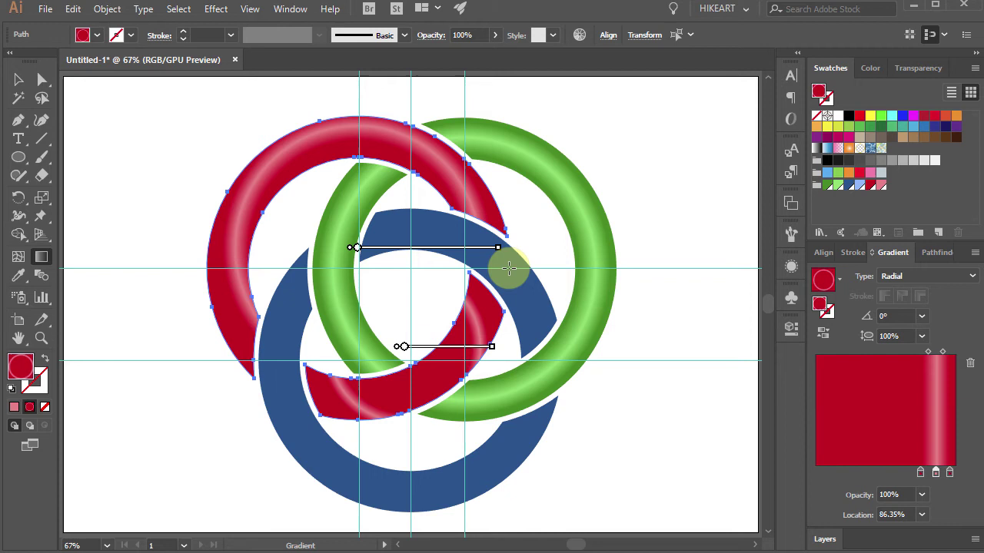
mouse_move(430, 258)
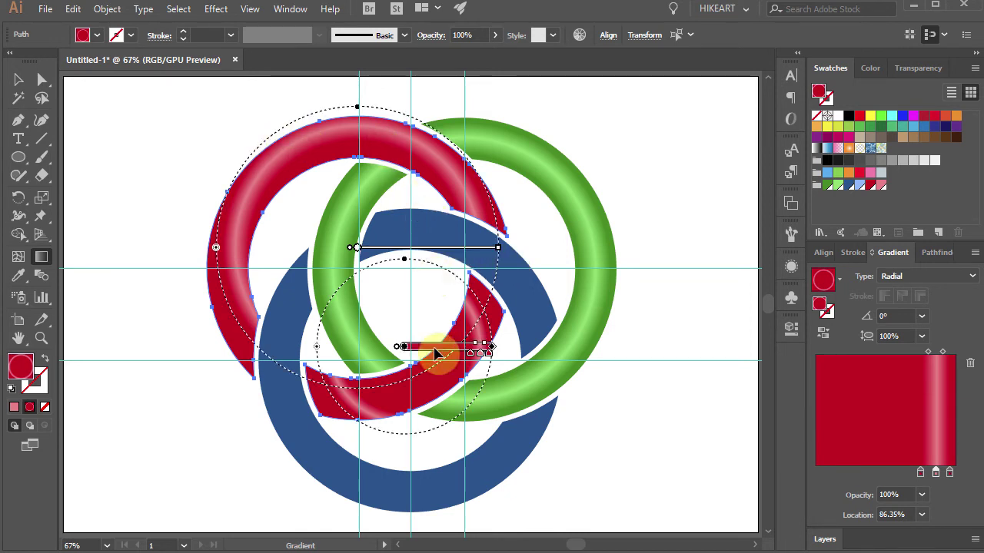
mouse_move(363, 249)
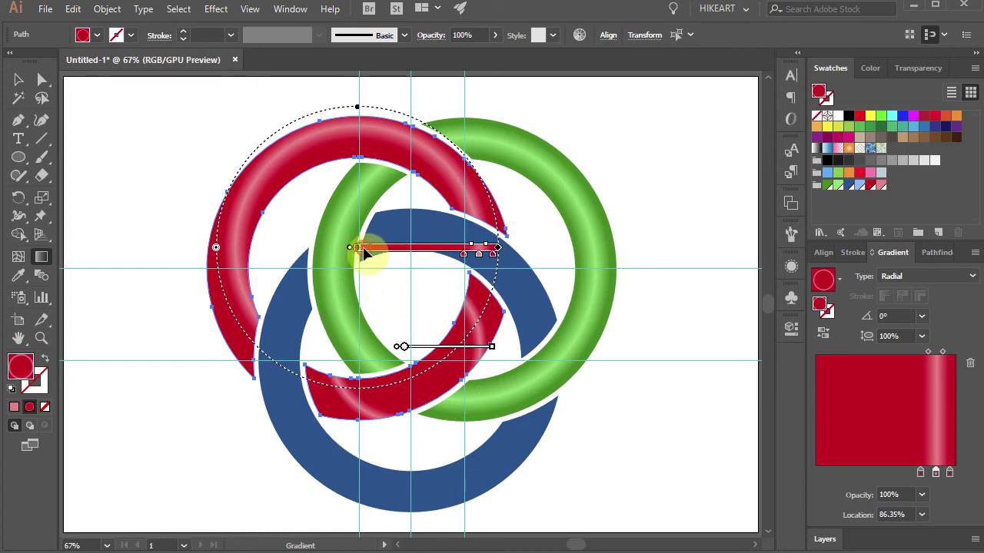
drag(365, 248, 368, 266)
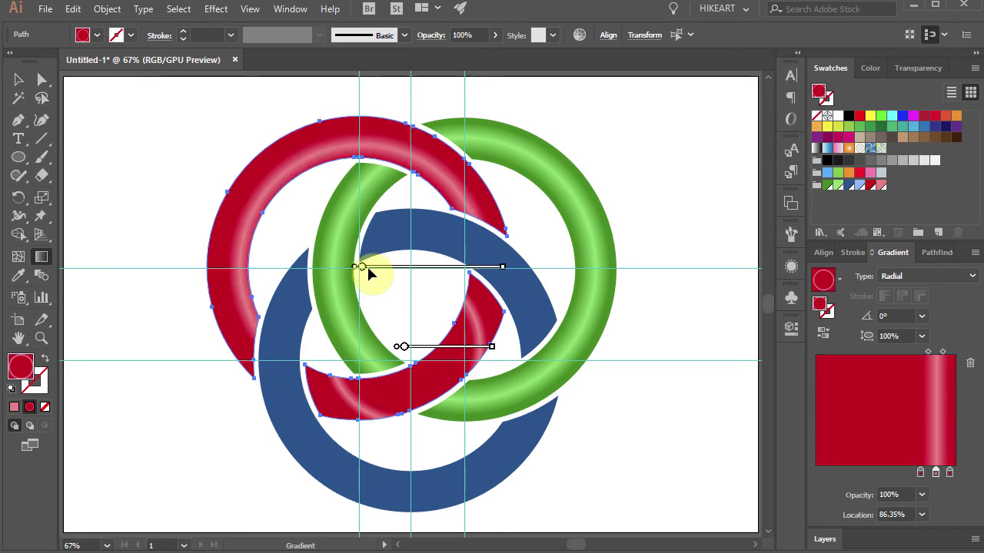
mouse_move(501, 268)
mouse_down()
mouse_move(512, 274)
mouse_move(481, 278)
mouse_move(500, 281)
mouse_move(384, 275)
mouse_up()
click(482, 276)
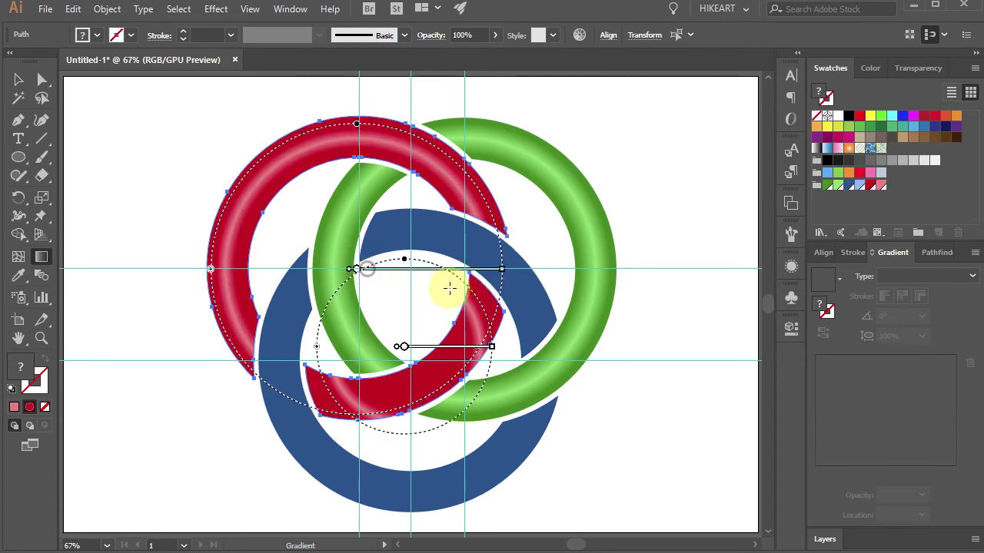
drag(405, 347, 360, 269)
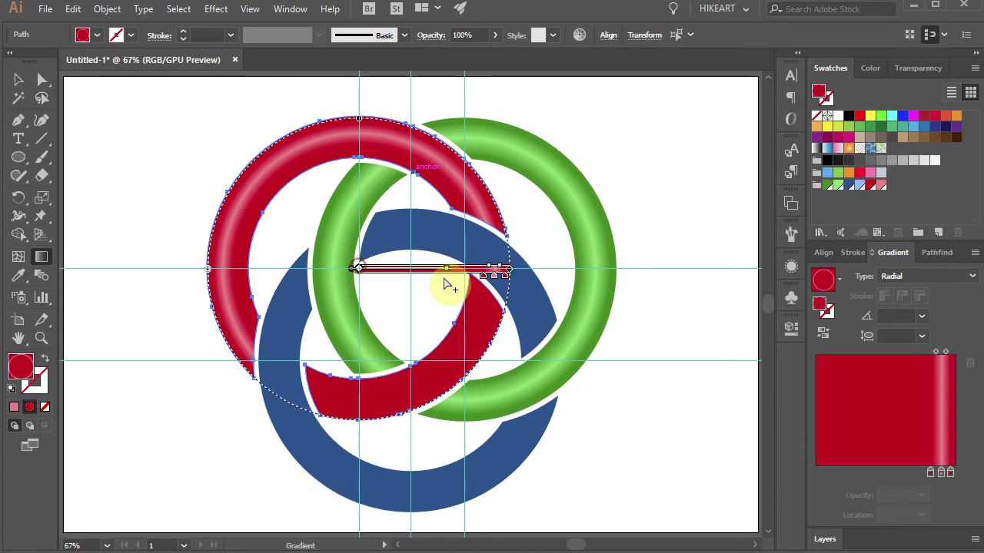
mouse_move(445, 268)
mouse_down()
mouse_move(512, 277)
mouse_move(487, 272)
mouse_up()
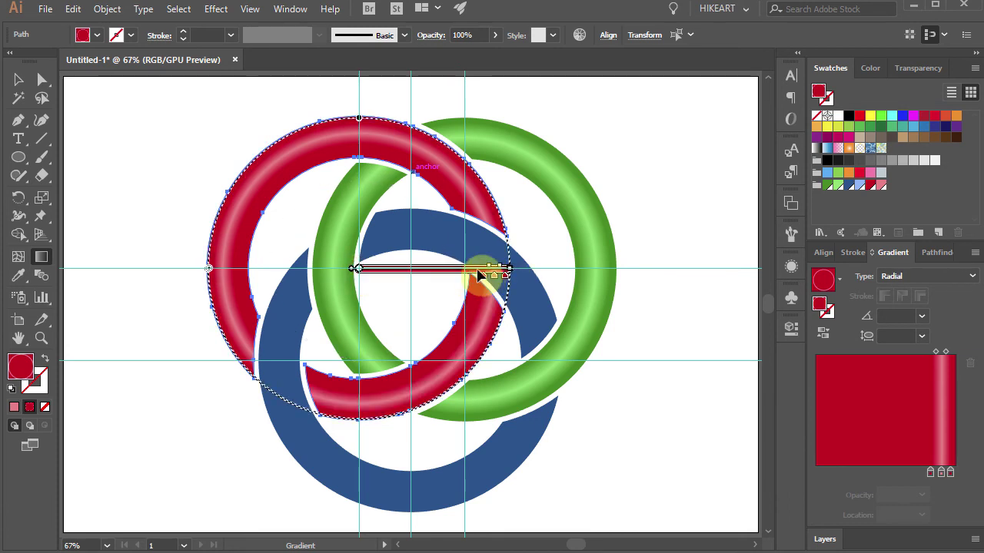
Select both blue ring pieces and copy the green ring's gradient onto them with the Eyedropper
key(a)
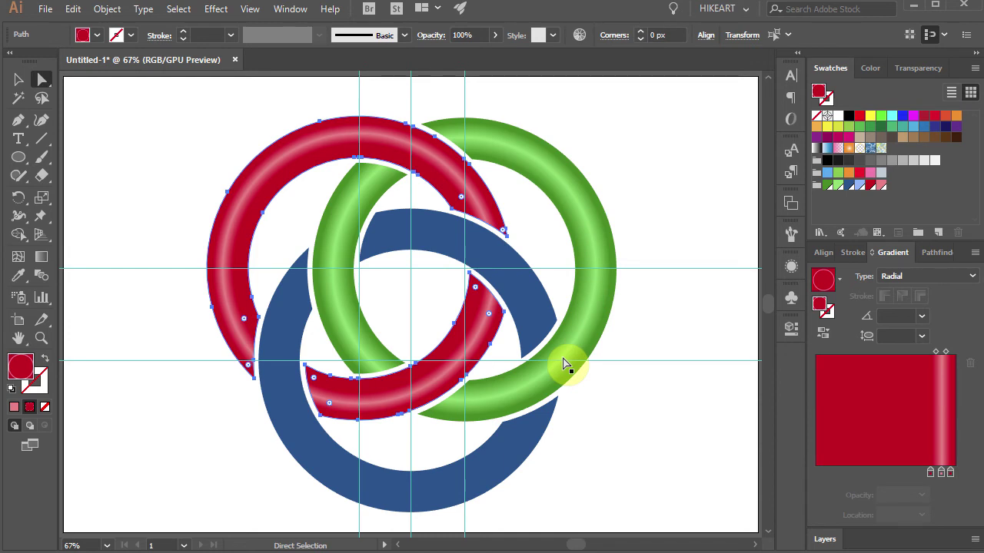
click(534, 320)
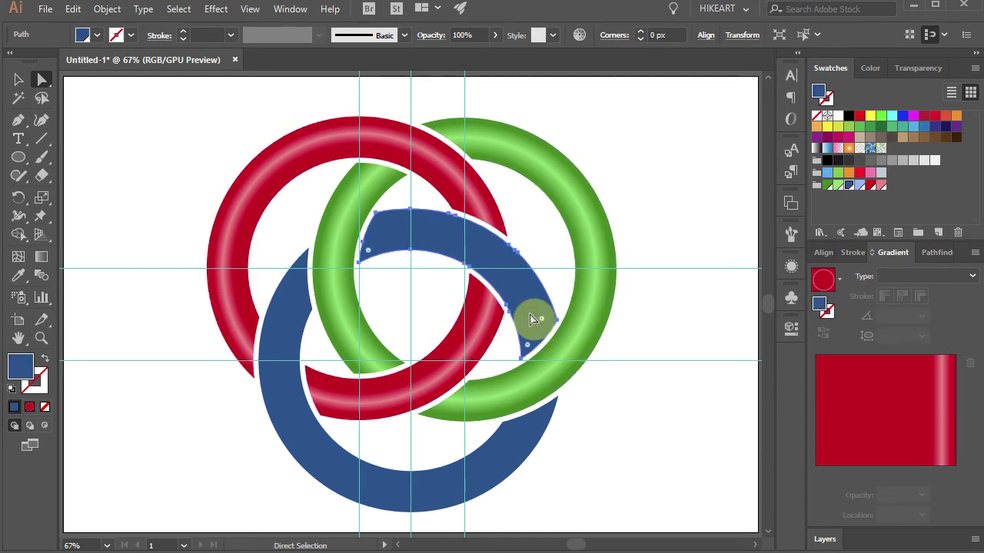
shift+click(514, 450)
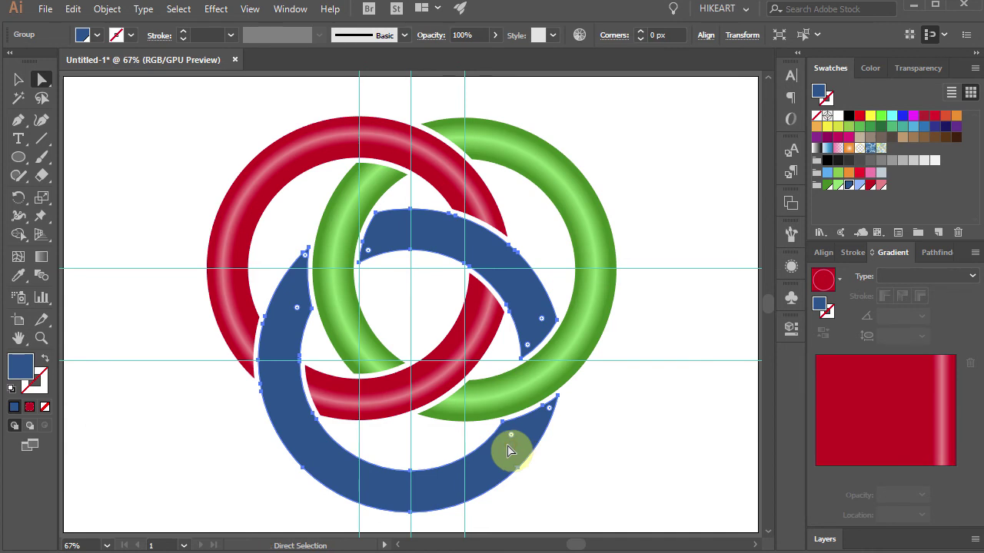
key(i)
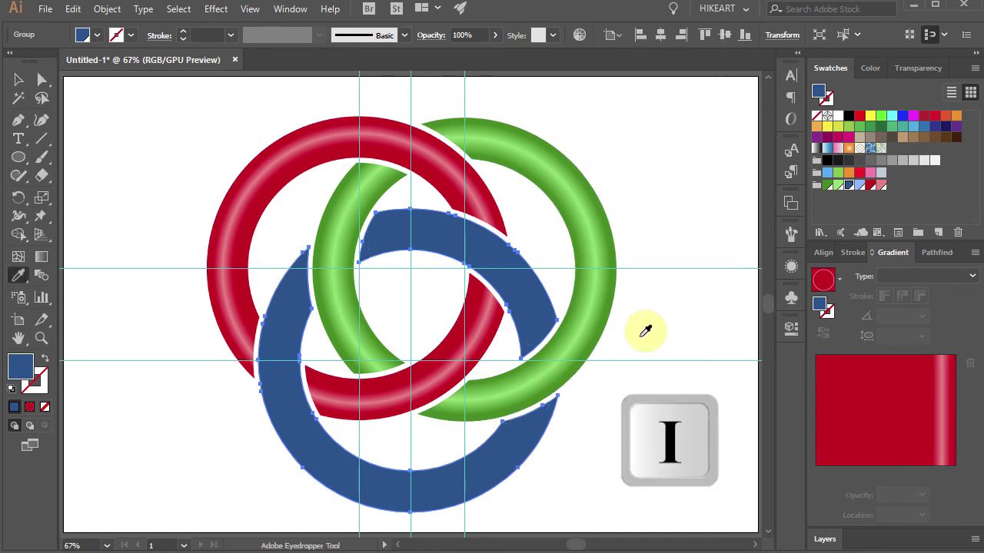
click(589, 310)
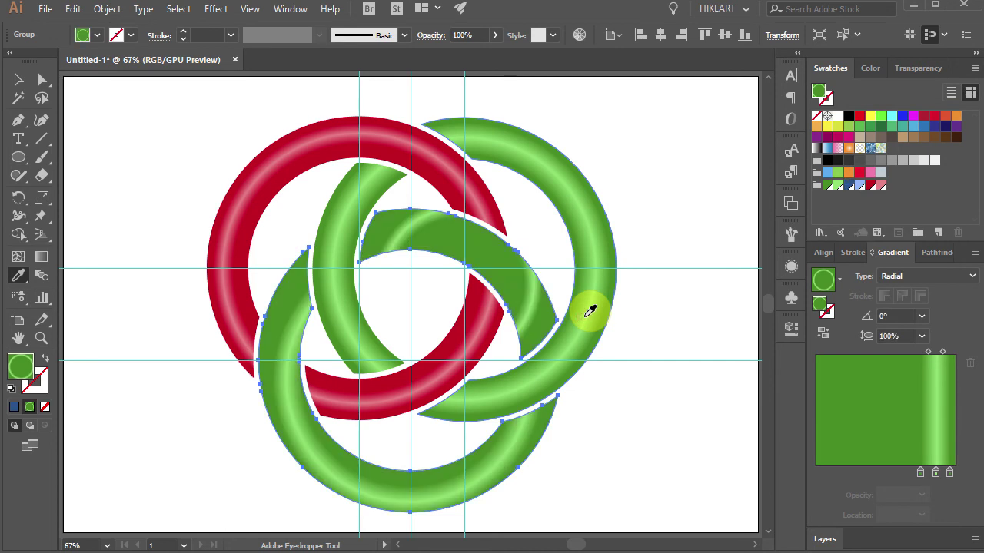
Turn the 75.24% and 95.95% stops blue and the 86.35% highlight stop light blue
click(920, 473)
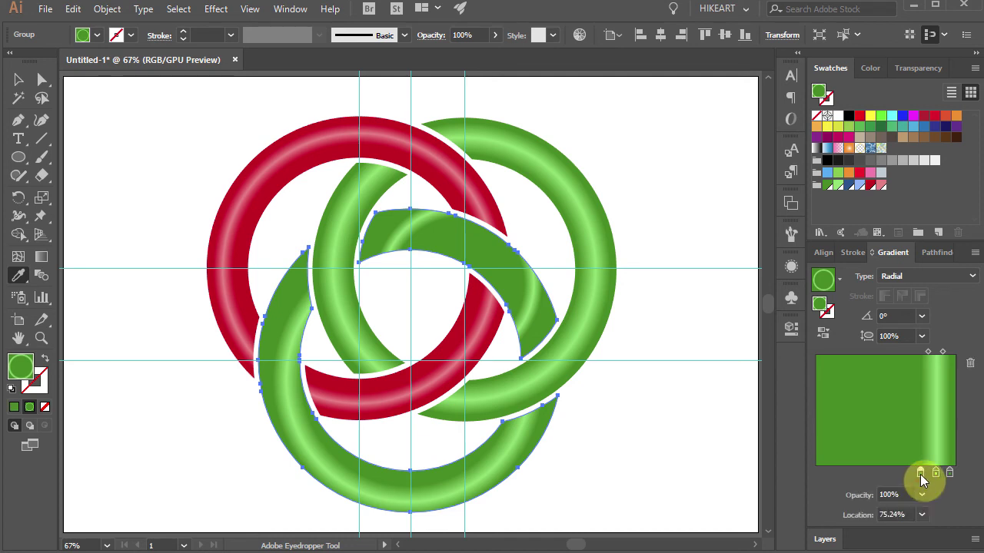
alt+click(848, 185)
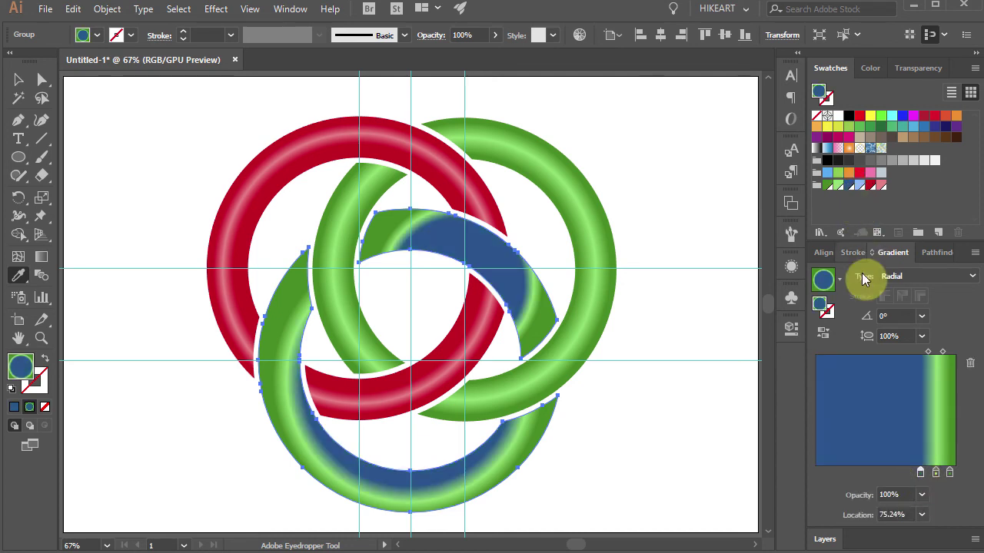
click(935, 475)
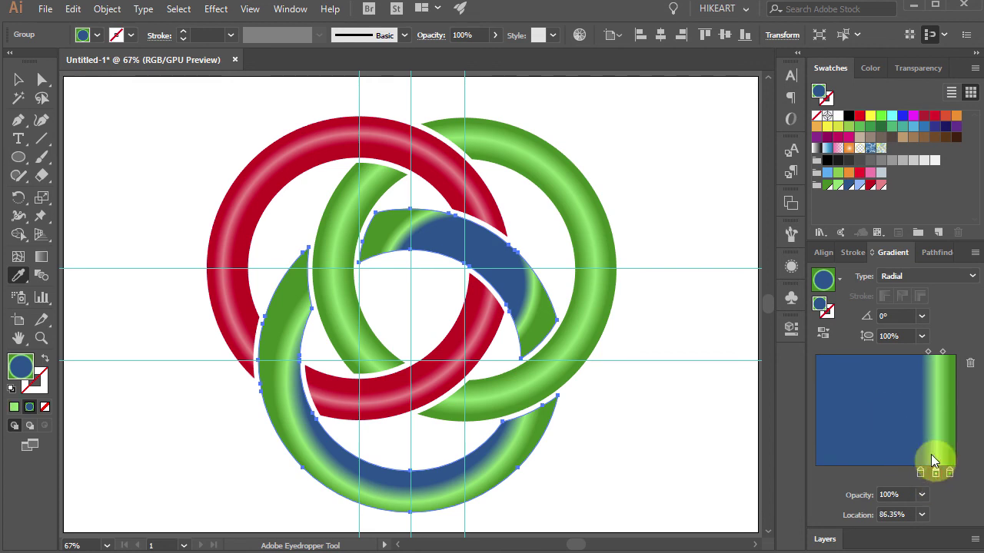
alt+click(861, 192)
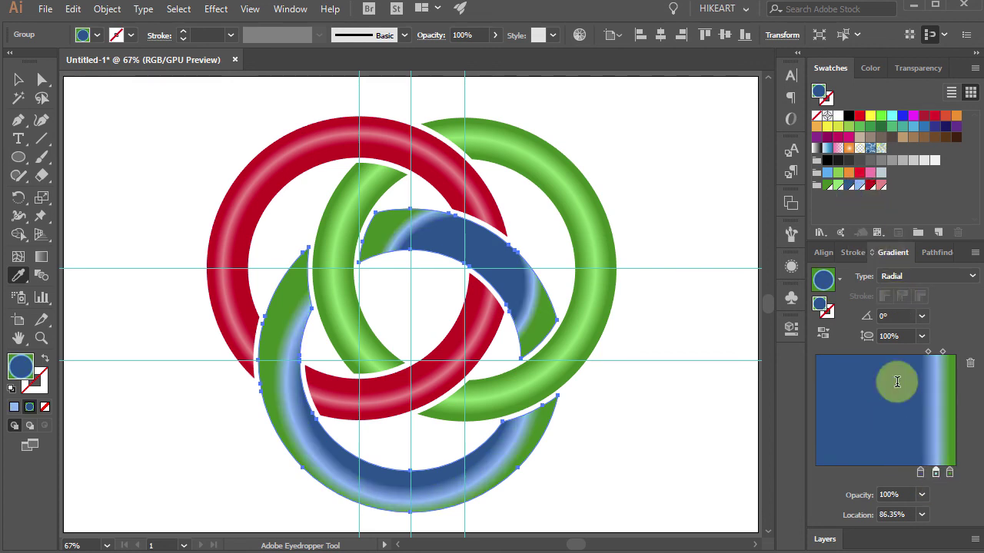
click(949, 474)
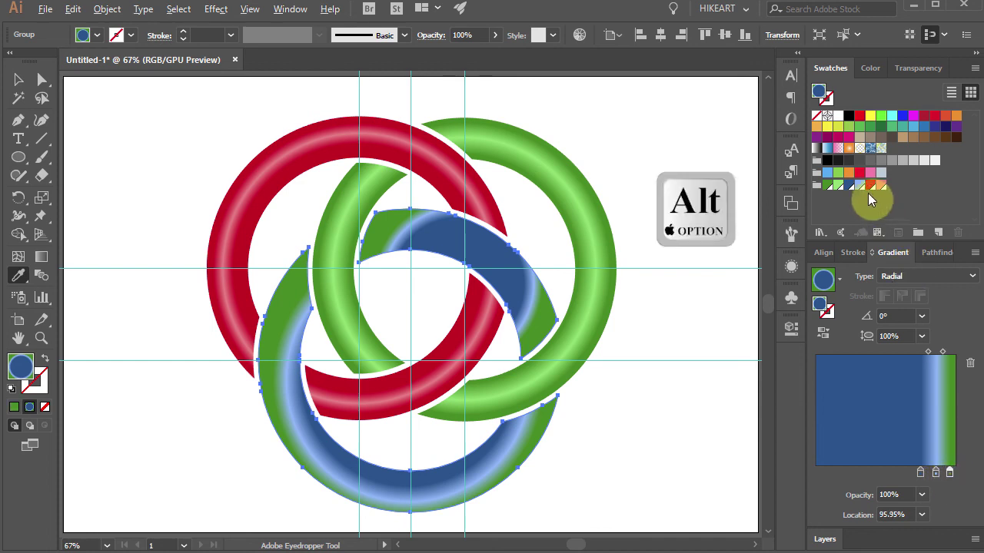
alt+click(848, 184)
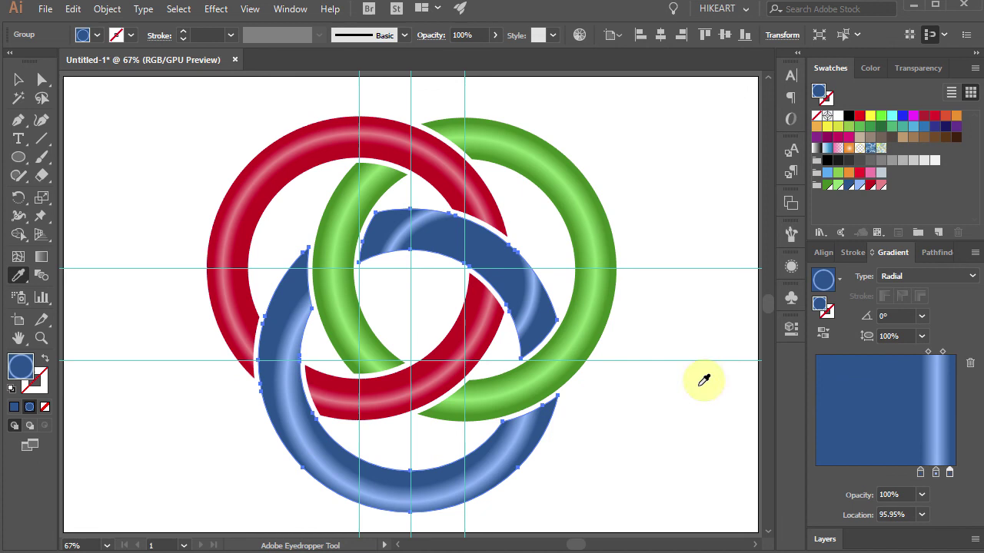
Centre the blue gradient on the ring, stretch it to the outer edge, then hide the guides
key(g)
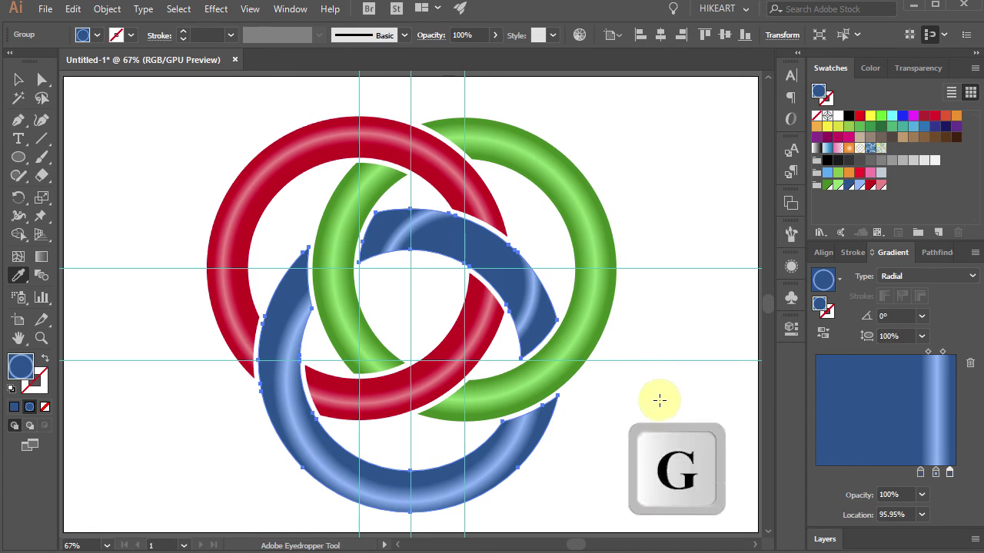
click(439, 372)
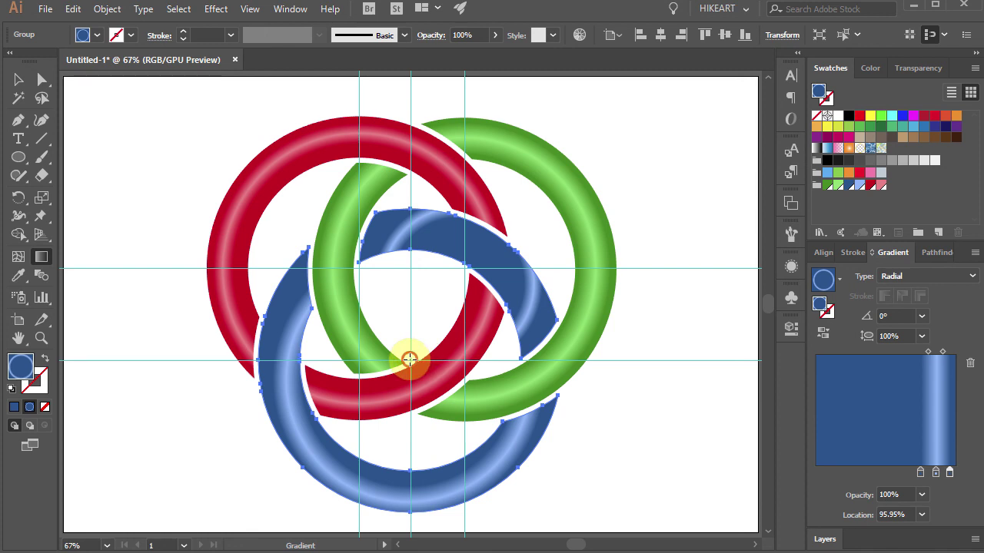
drag(409, 359, 560, 372)
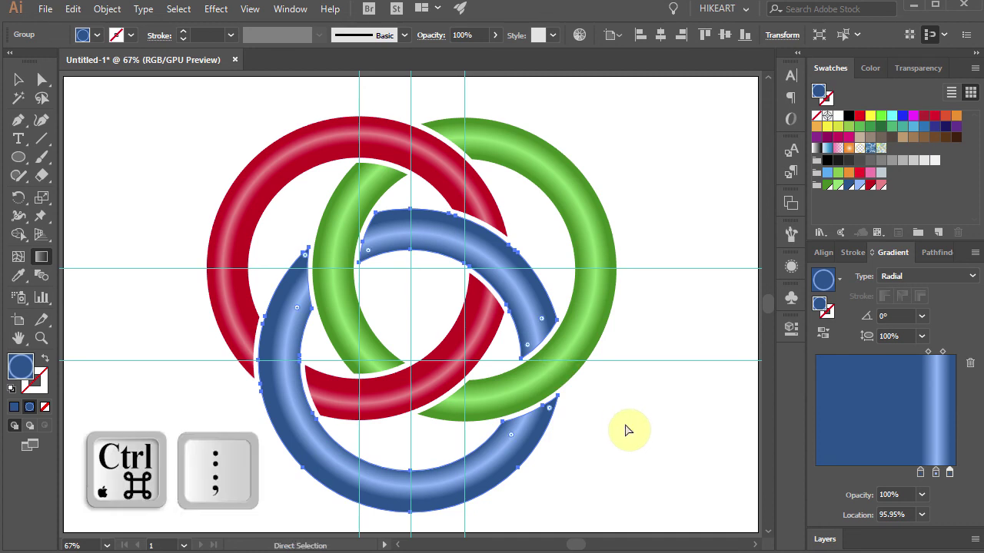
key(ctrl+semicolon)
click(649, 437)
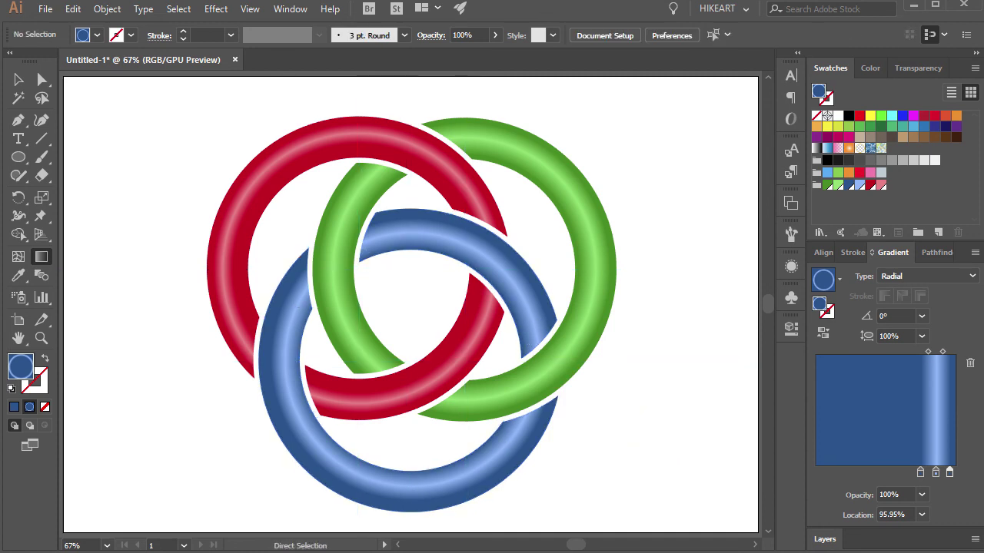